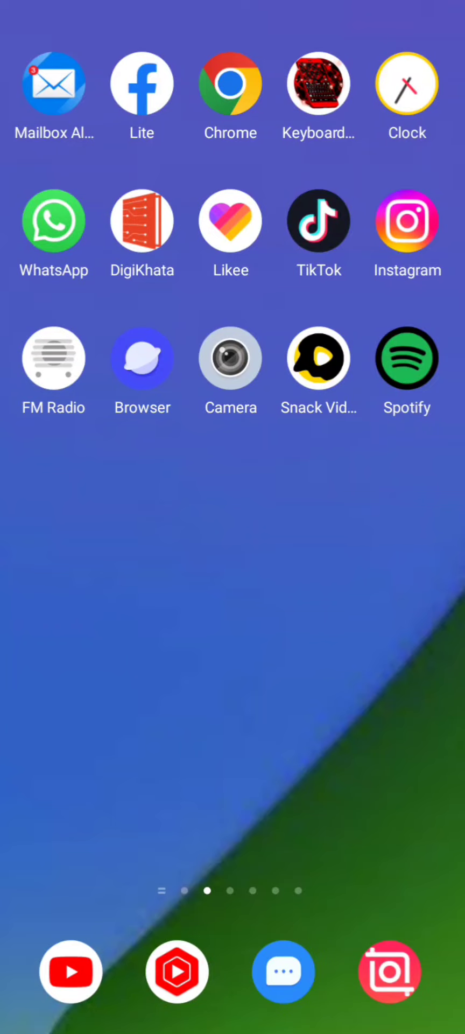
Swipe across the Android home screen pages to reach the page with Facebook.
{"action": "left_click_drag", "start_coordinate": [54, 594], "coordinate": [350, 594]}
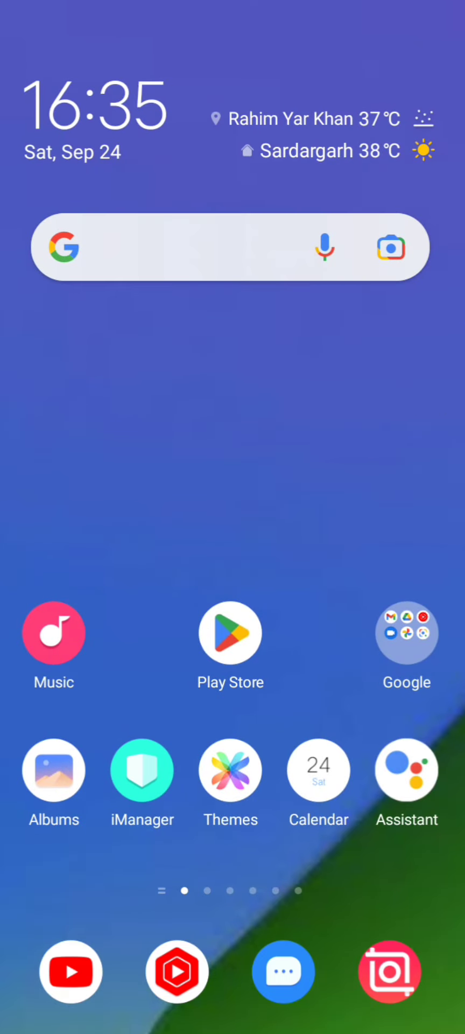
{"action": "left_click_drag", "start_coordinate": [350, 594], "coordinate": [108, 594]}
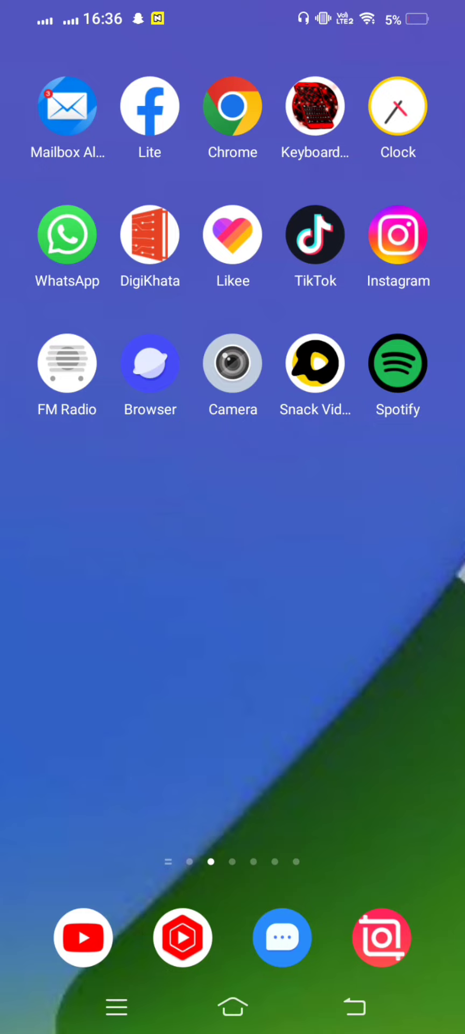
{"action": "left_click_drag", "start_coordinate": [377, 539], "coordinate": [81, 539]}
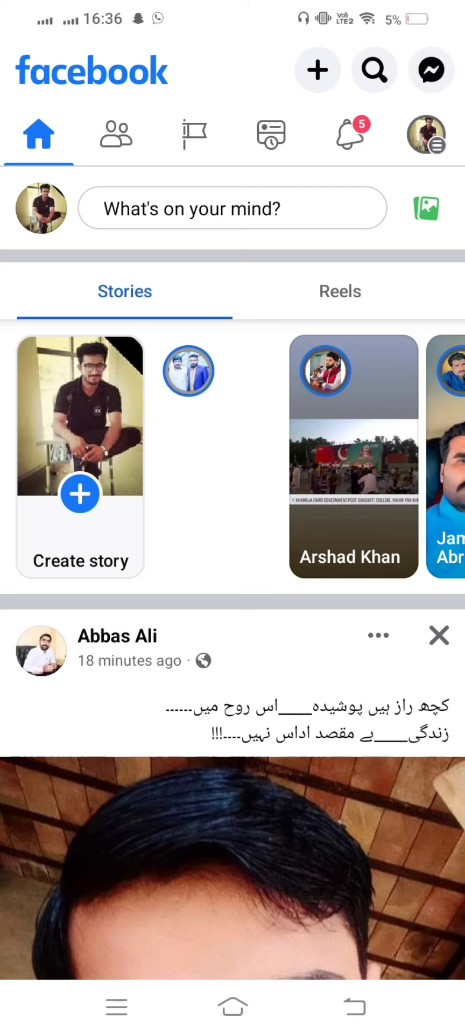
Scroll the news feed and view the 'account restricted for 7 days' notice.
{"action": "scroll", "coordinate": [233, 593], "scroll_direction": "down", "scroll_amount": 5}
{"action": "scroll", "coordinate": [233, 593], "scroll_direction": "down", "scroll_amount": 7}
{"action": "scroll", "coordinate": [114, 756], "scroll_direction": "down", "scroll_amount": 10}
{"action": "scroll", "coordinate": [114, 755], "scroll_direction": "up", "scroll_amount": 1}
{"action": "left_click", "coordinate": [65, 462]}
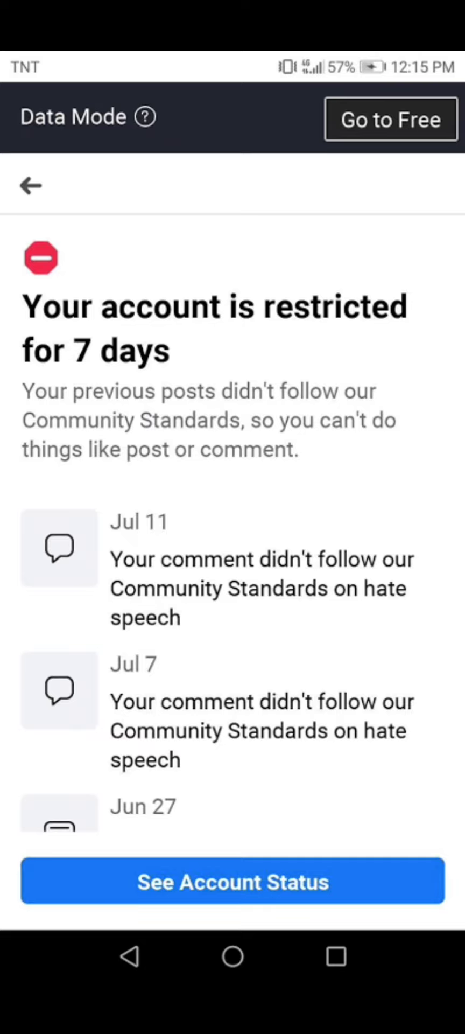
{"action": "left_click", "coordinate": [290, 650]}
Expand Help & support in the Facebook Menu to reveal Report a problem.
{"action": "left_click", "coordinate": [335, 451]}
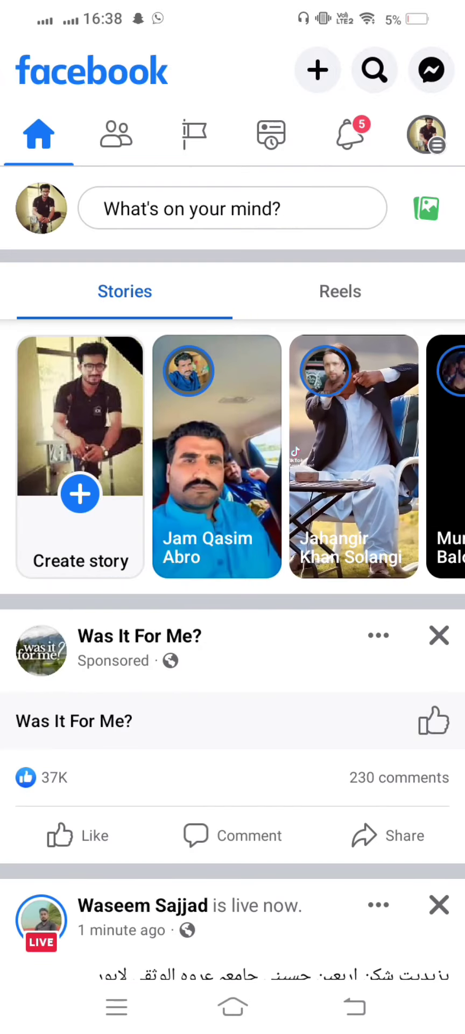
{"action": "left_click", "coordinate": [426, 135]}
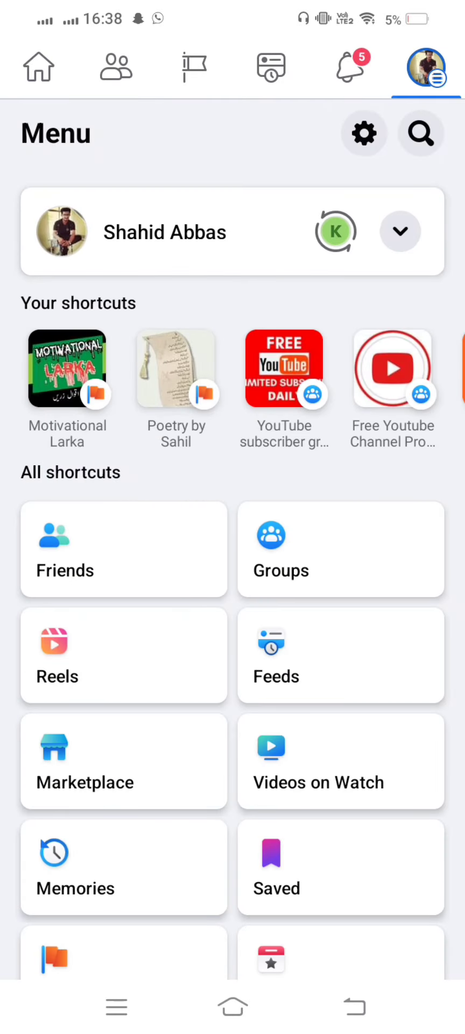
{"action": "left_click_drag", "start_coordinate": [97, 738], "coordinate": [104, 401]}
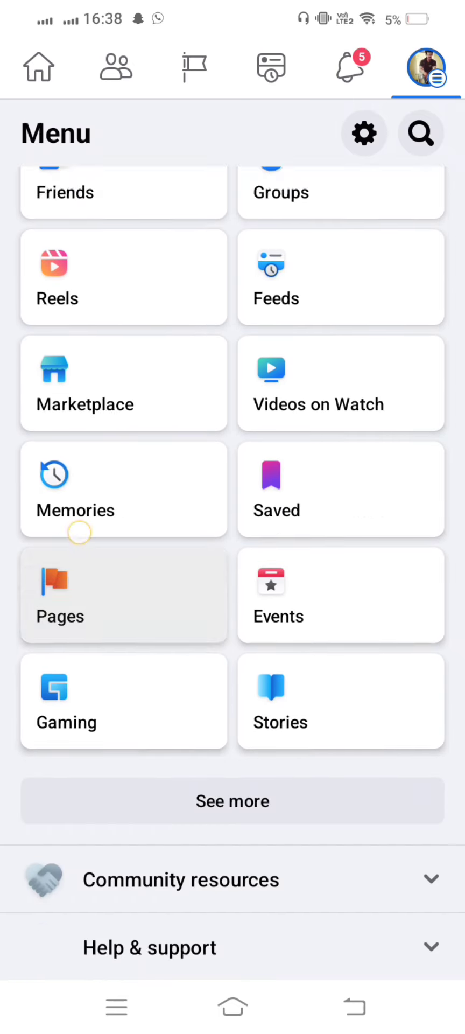
{"action": "left_click_drag", "start_coordinate": [81, 531], "coordinate": [64, 414]}
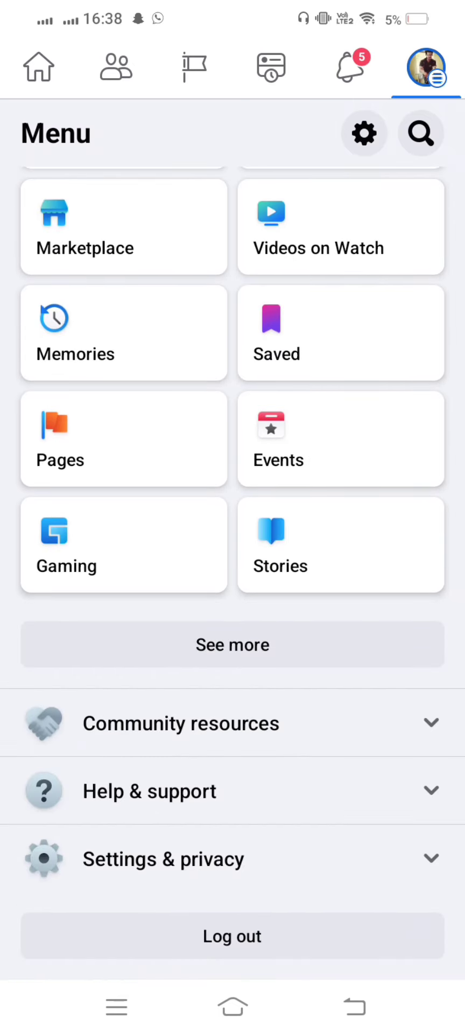
{"action": "left_click", "coordinate": [150, 791]}
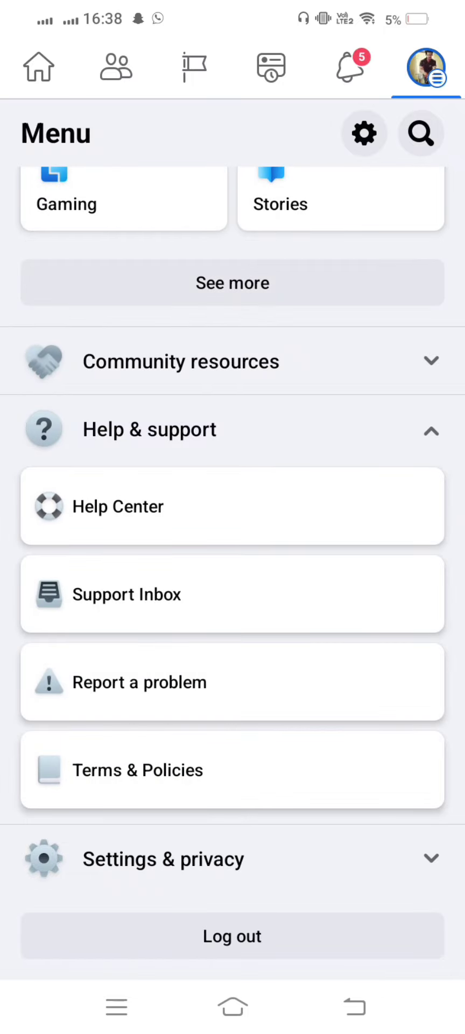
Continue to Report a Problem, include full logs and diagnostics, and scroll the product list.
{"action": "left_click", "coordinate": [106, 689]}
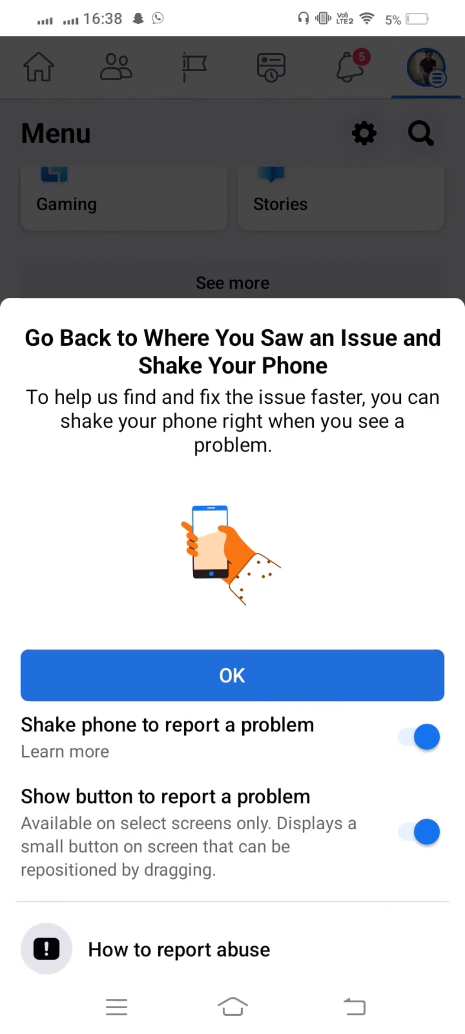
{"action": "left_click_drag", "start_coordinate": [18, 709], "coordinate": [18, 618]}
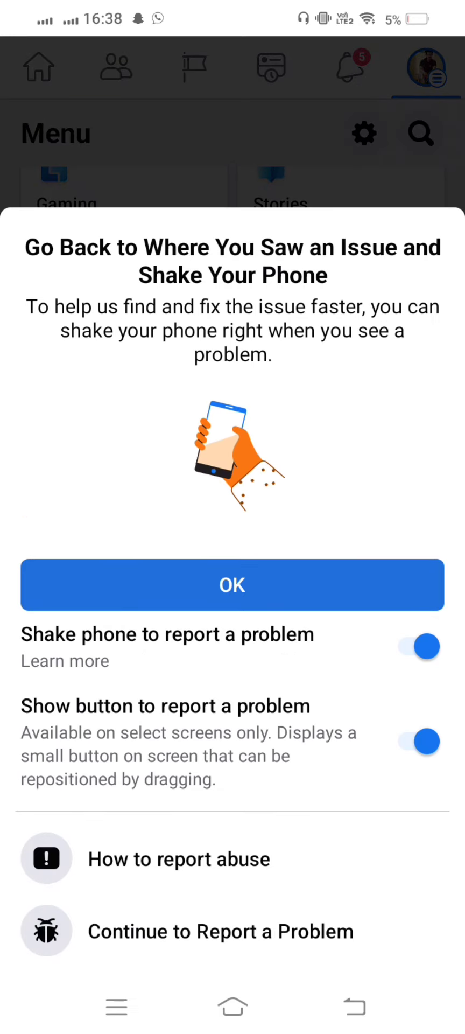
{"action": "left_click", "coordinate": [221, 931]}
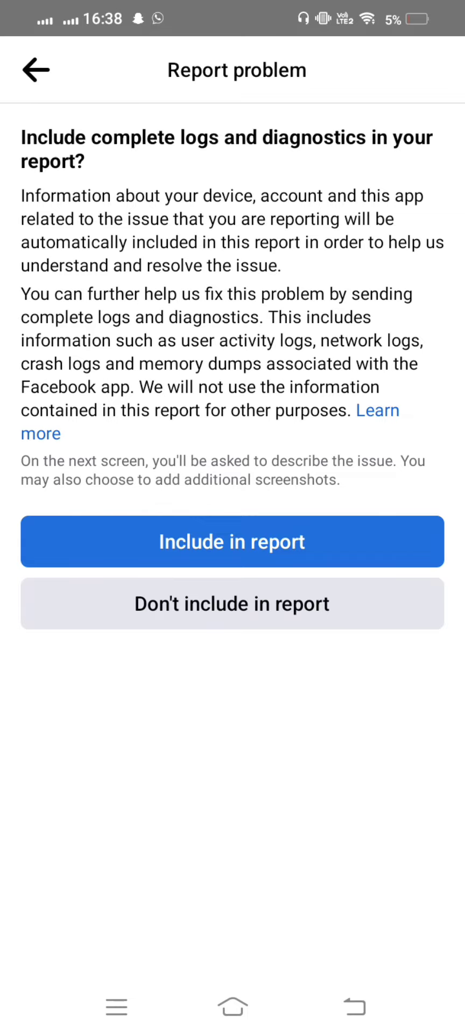
{"action": "left_click", "coordinate": [232, 541]}
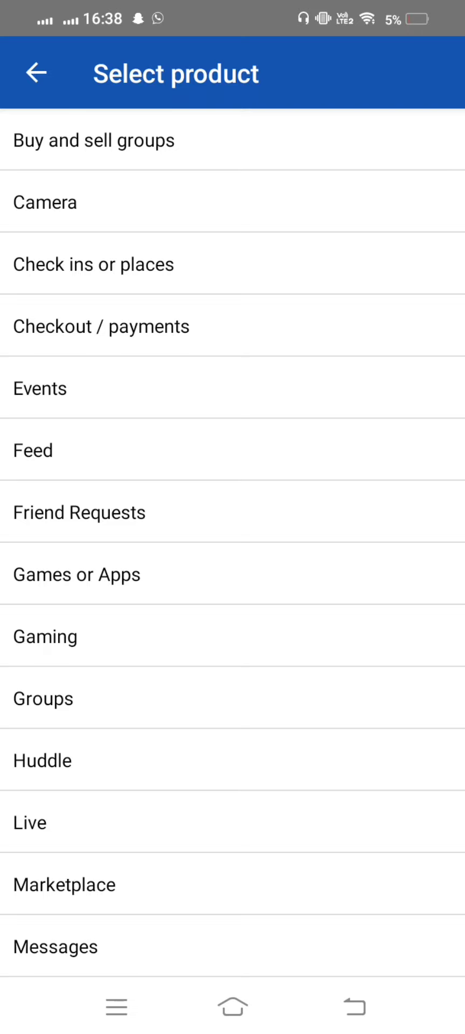
{"action": "scroll", "coordinate": [233, 538], "scroll_direction": "down", "scroll_amount": 10}
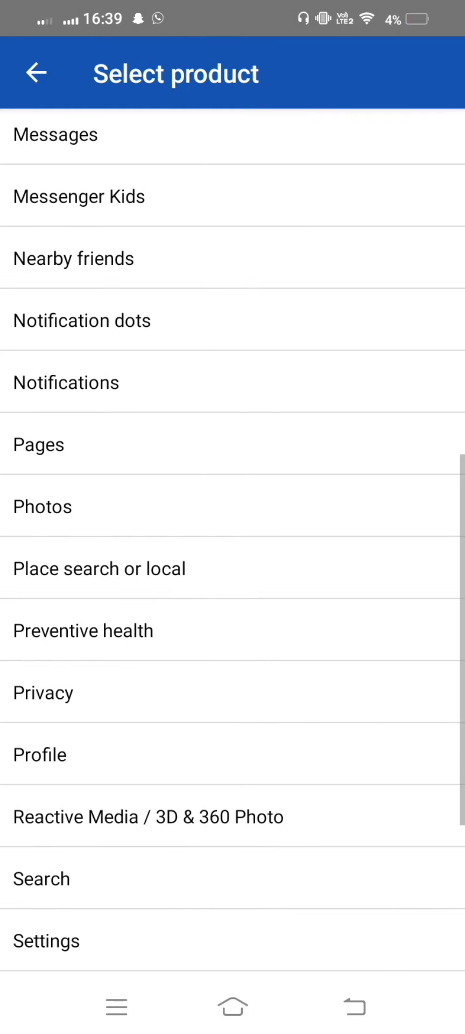
Pick a product and enter 'Hi facebook i am pemanent user of facebook…' in What Happened?
{"action": "left_click", "coordinate": [232, 568]}
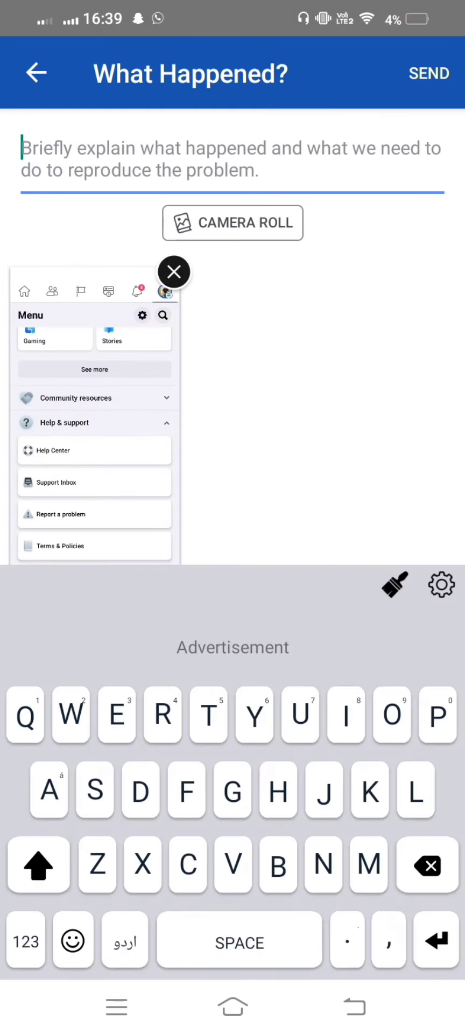
{"action": "left_click", "coordinate": [355, 1007]}
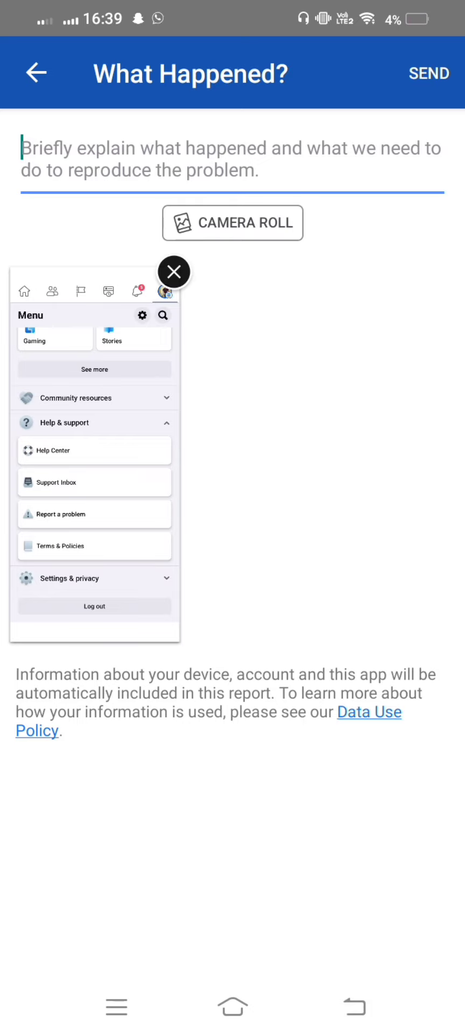
{"action": "left_click", "coordinate": [232, 159]}
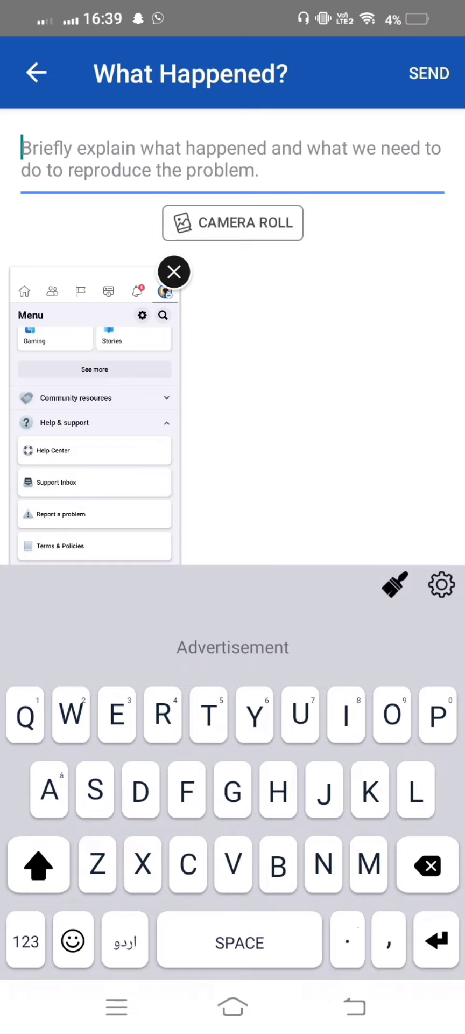
{"action": "left_click", "coordinate": [365, 460]}
{"action": "type", "text": "Hi facebook i am pemanent user of facebook and me face restricted problem please check it and solve my problem thankx You.."}
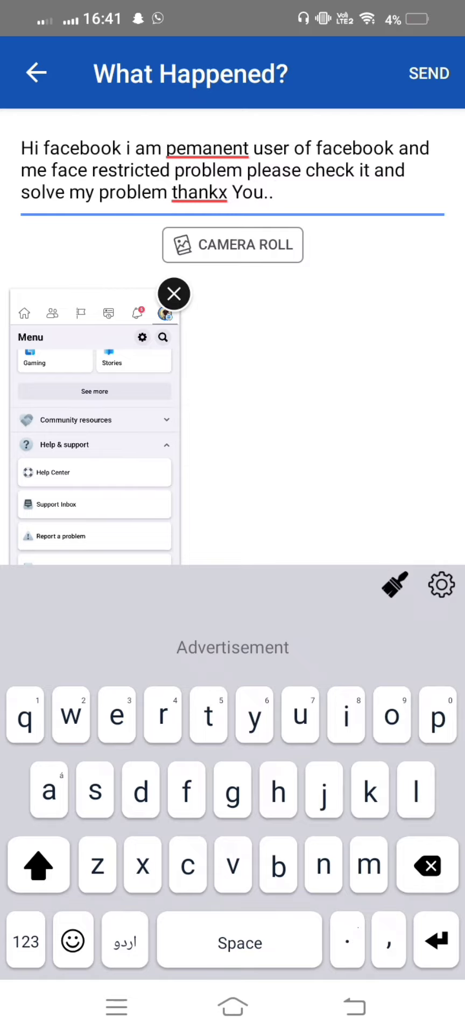
{"action": "left_click", "coordinate": [355, 1006]}
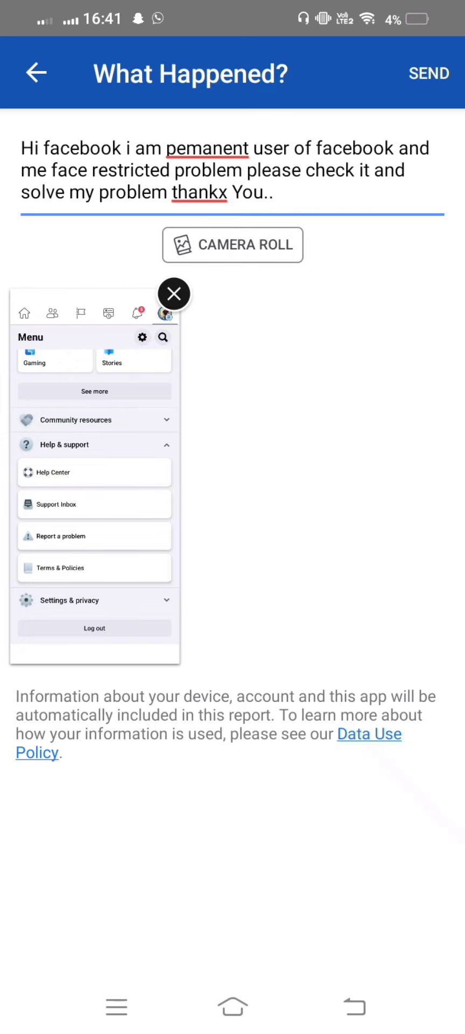
Go to the Android home screen and swipe to the Video, Email and Facebook page.
{"action": "left_click", "coordinate": [244, 1025]}
{"action": "left_click_drag", "start_coordinate": [350, 592], "coordinate": [107, 592]}
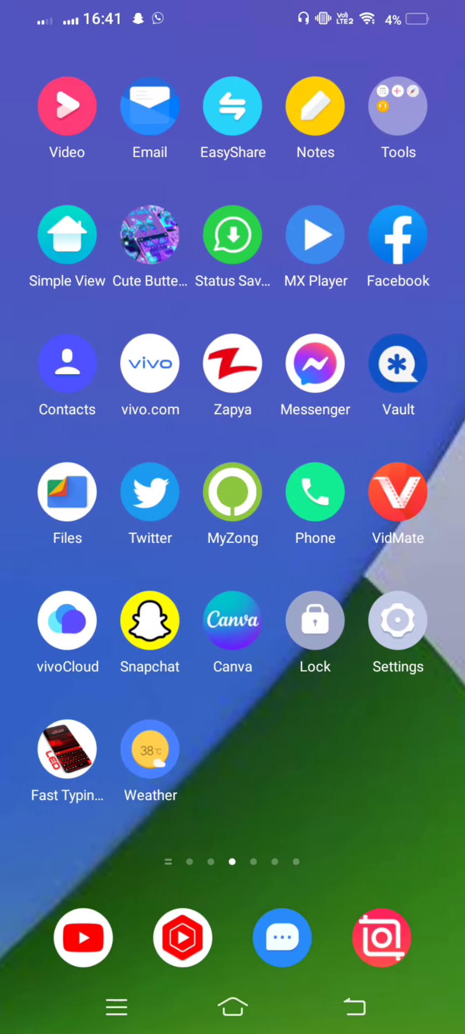
{"action": "mouse_move", "coordinate": [81, 689]}
{"action": "left_mouse_down"}
{"action": "mouse_move", "coordinate": [350, 690]}
{"action": "mouse_move", "coordinate": [108, 646]}
{"action": "mouse_move", "coordinate": [350, 646]}
{"action": "mouse_move", "coordinate": [107, 646]}
{"action": "left_mouse_up"}
{"action": "left_click_drag", "start_coordinate": [81, 667], "coordinate": [350, 668]}
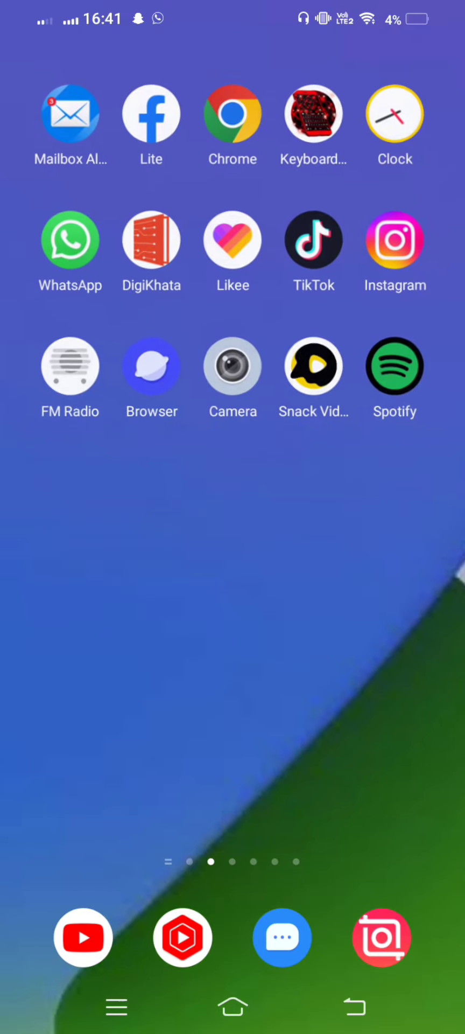
{"action": "left_click_drag", "start_coordinate": [221, 668], "coordinate": [80, 668]}
{"action": "left_click_drag", "start_coordinate": [58, 754], "coordinate": [296, 777]}
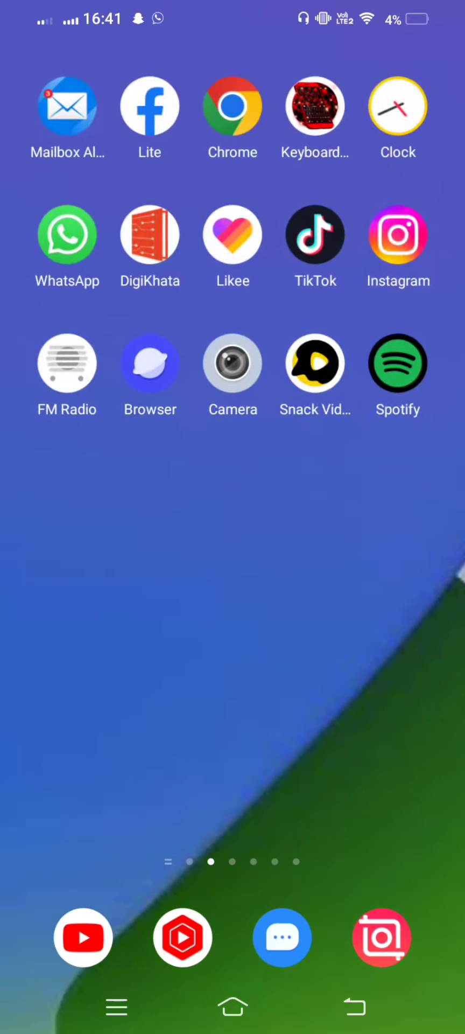
{"action": "left_click_drag", "start_coordinate": [350, 646], "coordinate": [107, 646]}
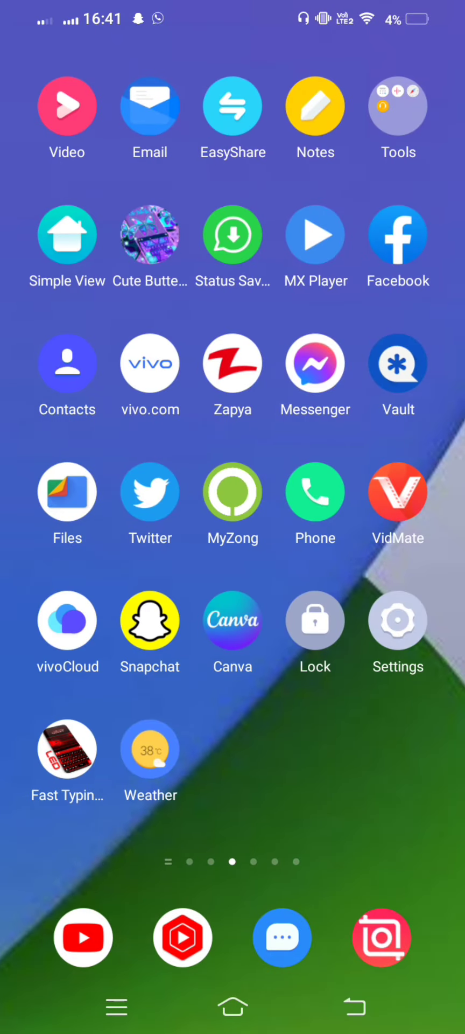